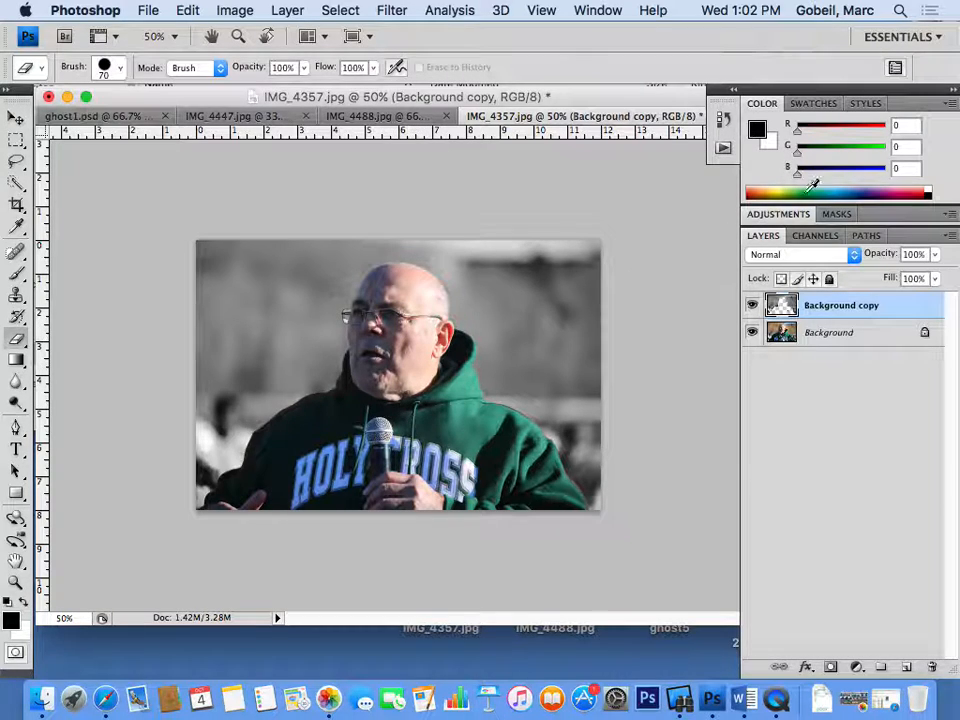
Toggle the Background copy layer's visibility in IMG_4357.jpg to compare the selective-colour effect with the original photo
{"action": "left_click", "coordinate": [752, 305]}
{"action": "left_click", "coordinate": [752, 305]}
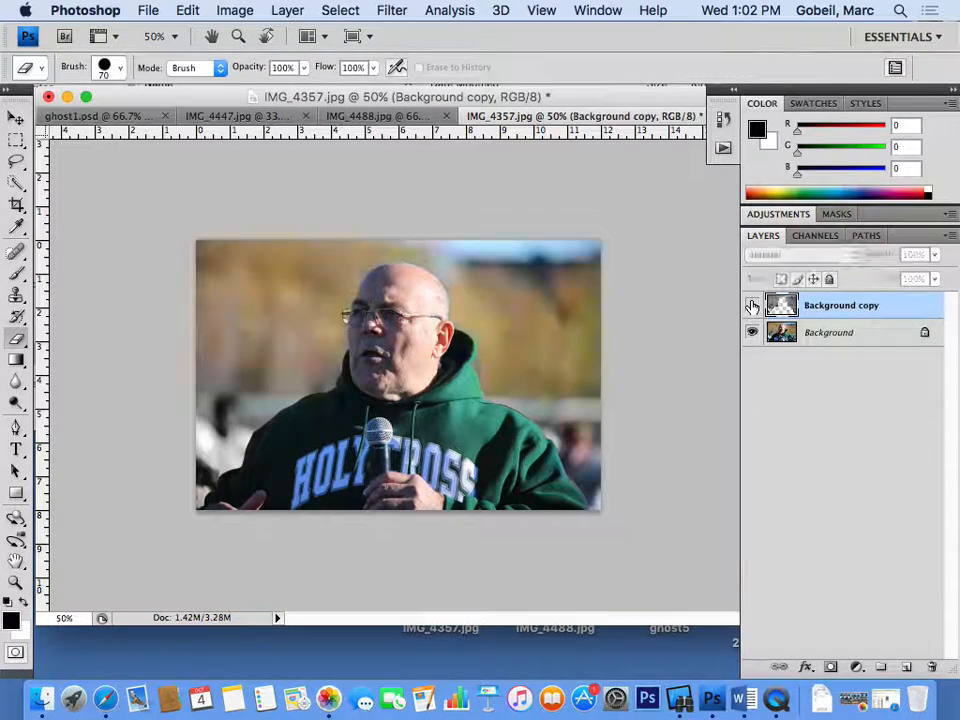
{"action": "left_click", "coordinate": [752, 305]}
{"action": "left_click", "coordinate": [752, 305]}
{"action": "left_click", "coordinate": [752, 305]}
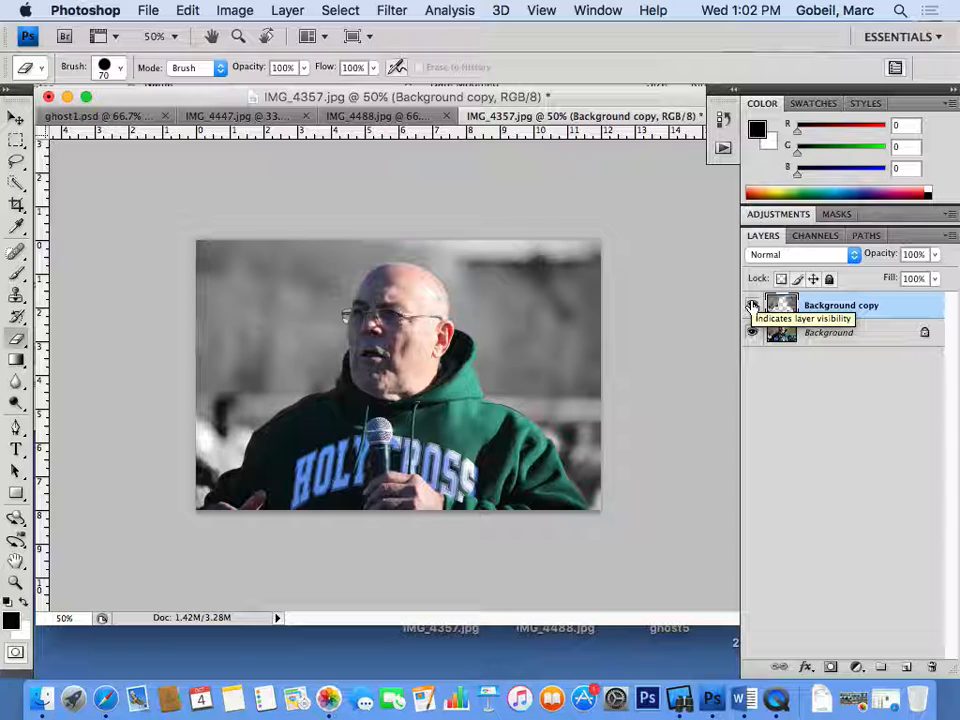
{"action": "left_click", "coordinate": [752, 305]}
{"action": "left_click", "coordinate": [752, 305]}
{"action": "left_click", "coordinate": [752, 305]}
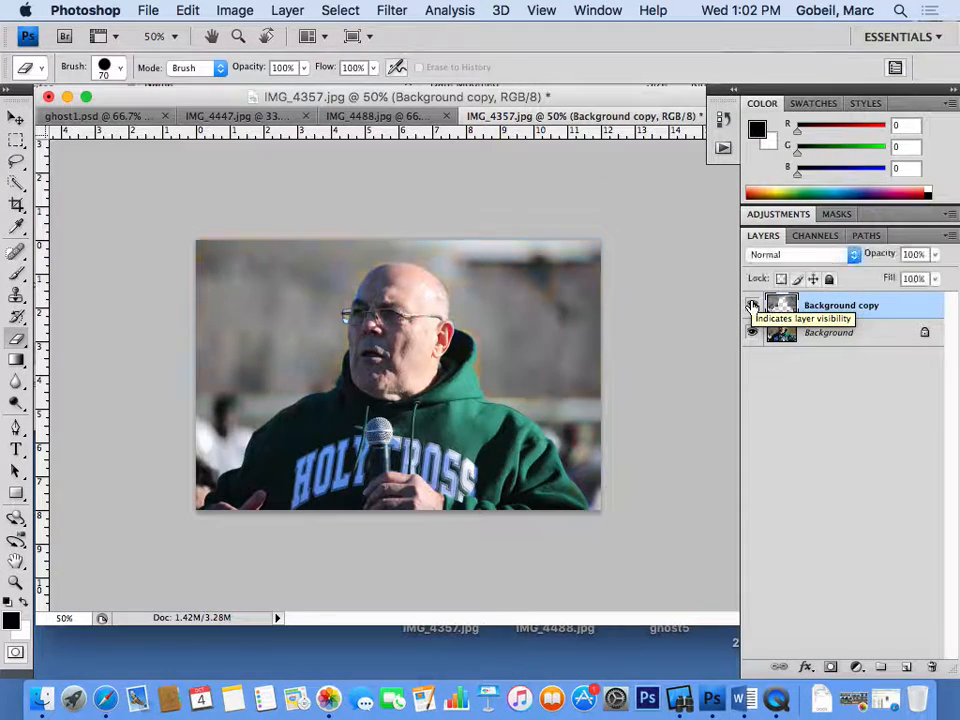
{"action": "left_click", "coordinate": [752, 305]}
Open IMG_4337.jpg from the Desktop folder
{"action": "left_click", "coordinate": [148, 12]}
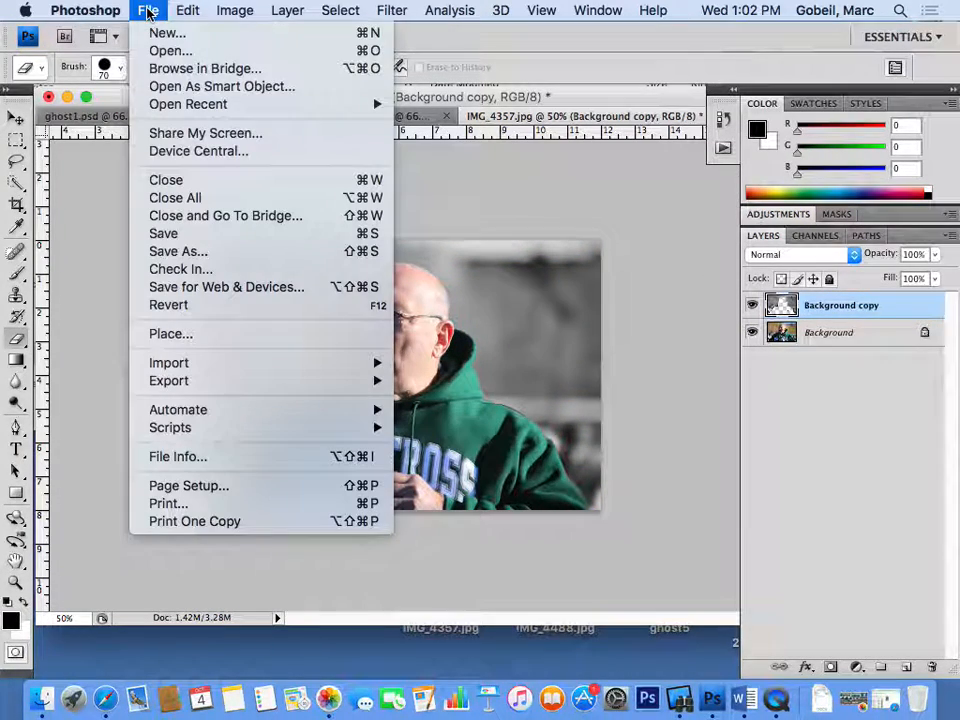
{"action": "left_click", "coordinate": [180, 62]}
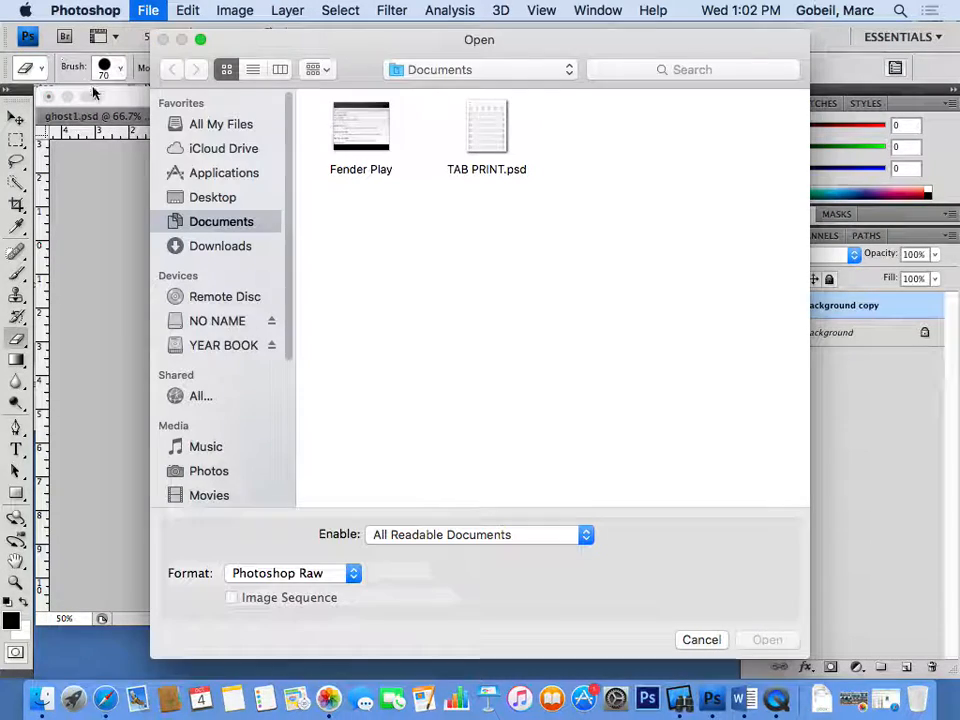
{"action": "scroll", "coordinate": [518, 300], "scroll_direction": "down", "scroll_amount": 10}
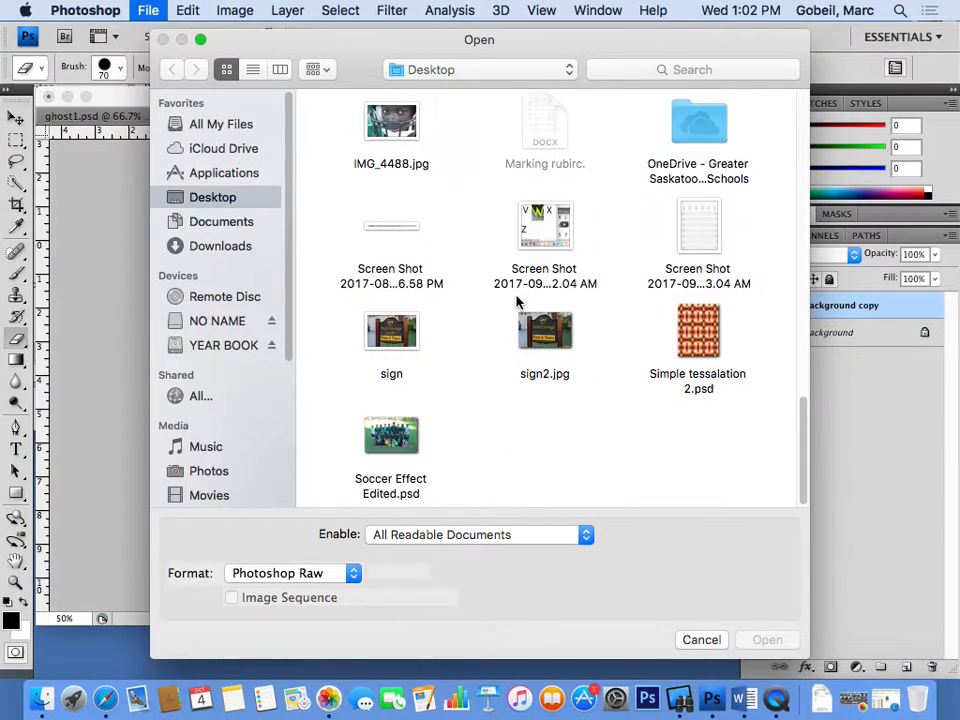
{"action": "scroll", "coordinate": [431, 406], "scroll_direction": "up", "scroll_amount": 5}
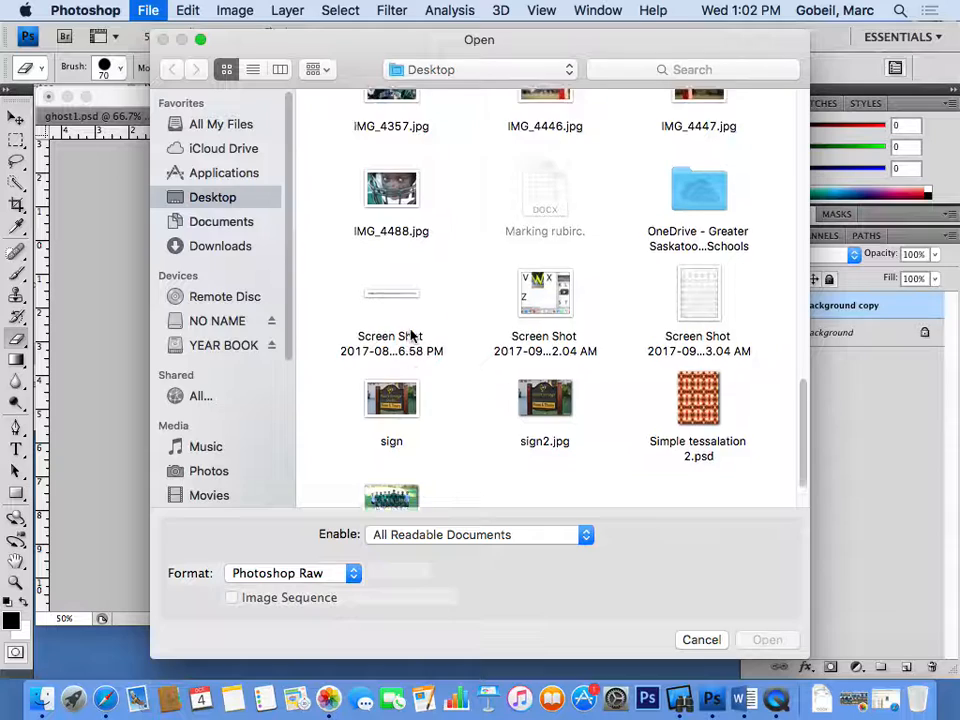
{"action": "double_click", "coordinate": [391, 145]}
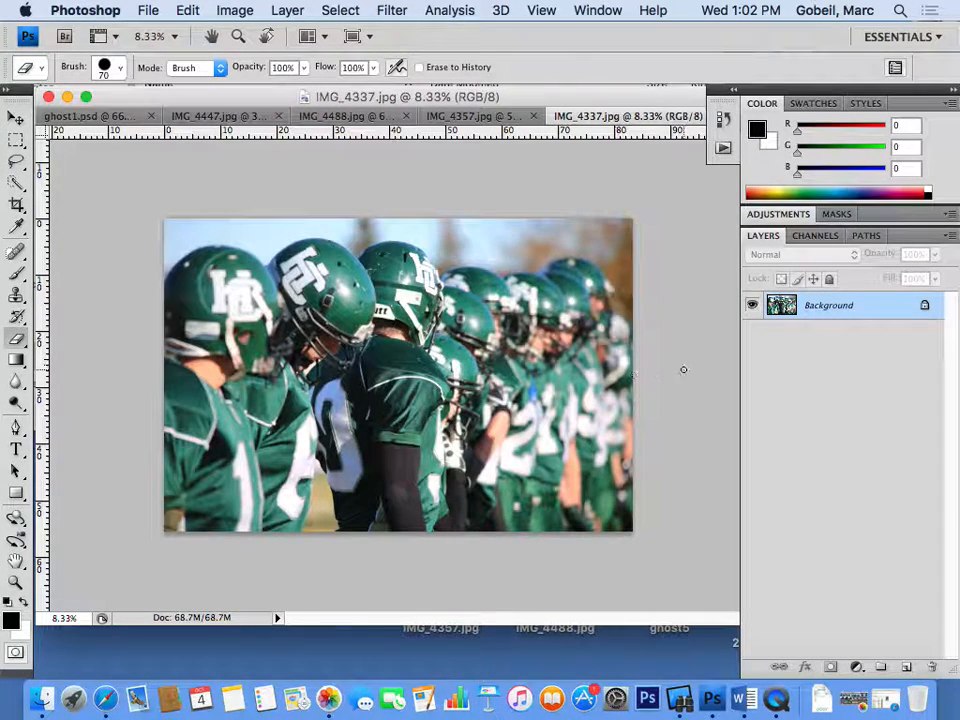
Duplicate the Background layer, keeping the default name Background copy
{"action": "right_click", "coordinate": [868, 310]}
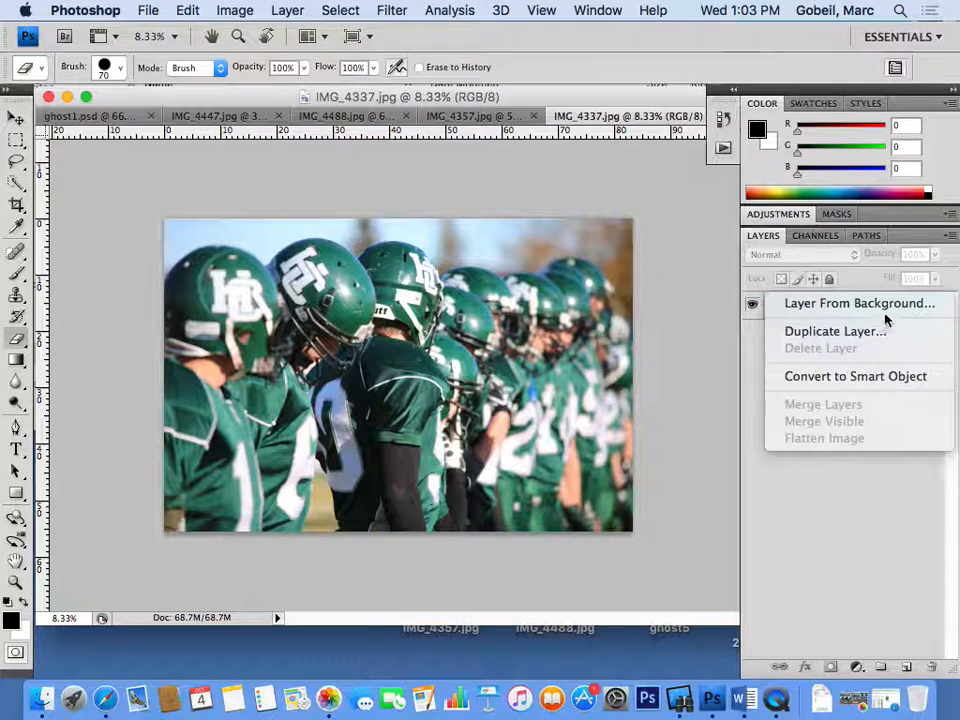
{"action": "left_click", "coordinate": [884, 337]}
{"action": "left_click", "coordinate": [670, 238]}
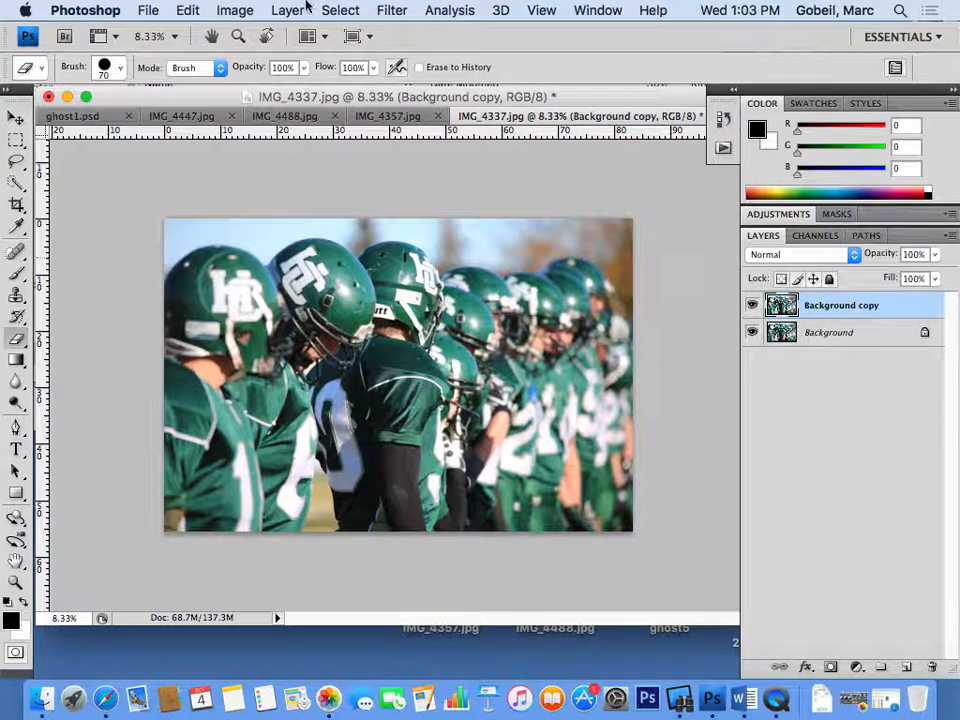
Apply a Black & White adjustment with its default settings to the Background copy layer
{"action": "left_click", "coordinate": [233, 11]}
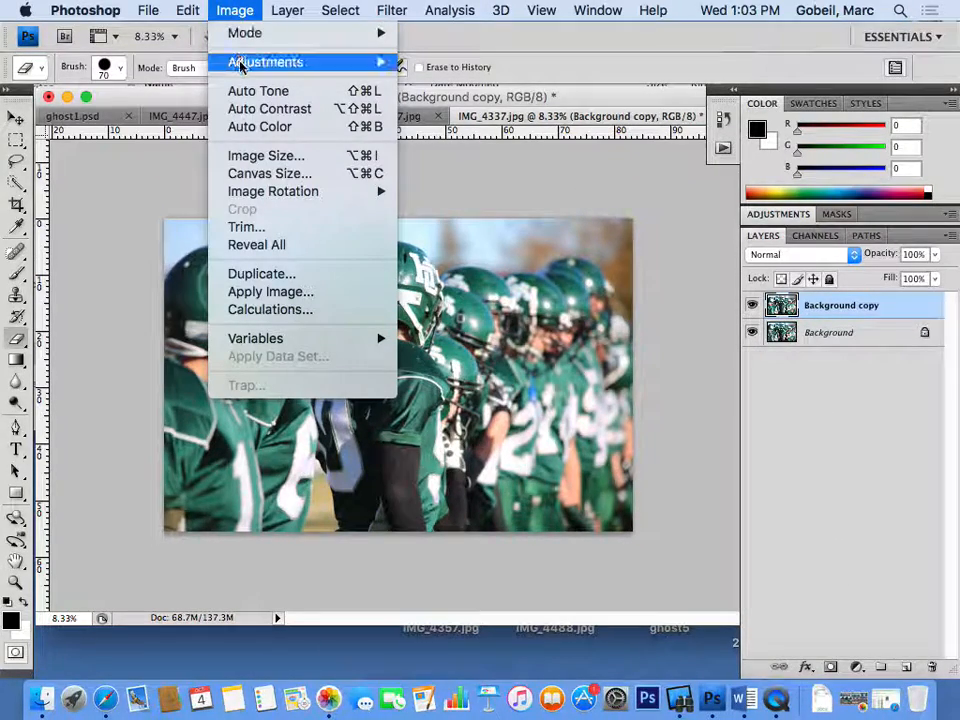
{"action": "mouse_move", "coordinate": [255, 62]}
{"action": "left_click", "coordinate": [460, 199]}
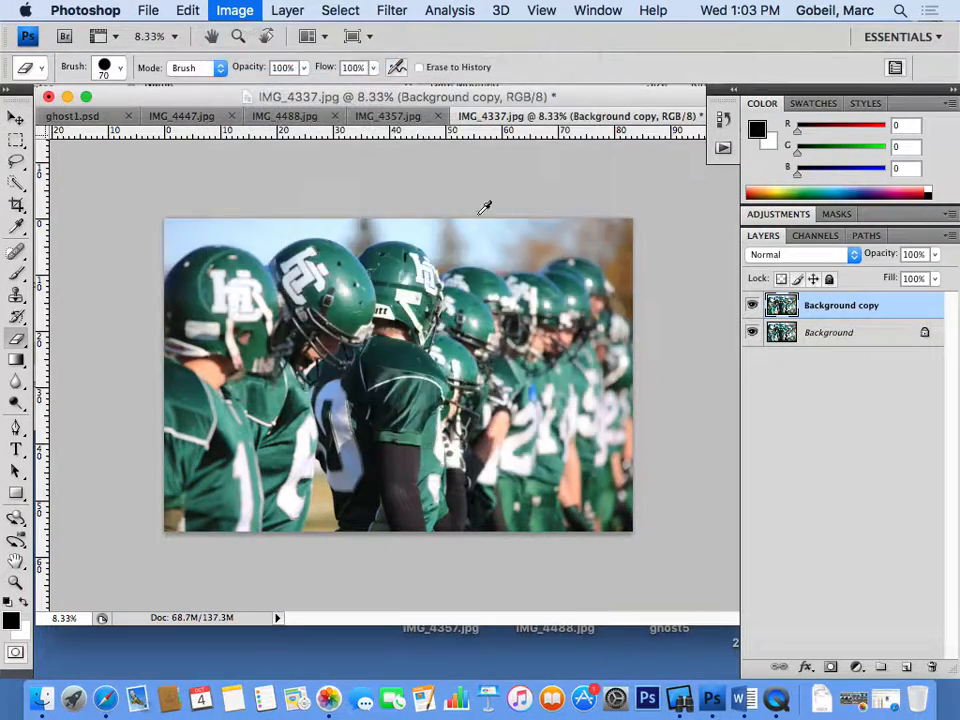
{"action": "left_click", "coordinate": [628, 135]}
{"action": "key", "text": "e"}
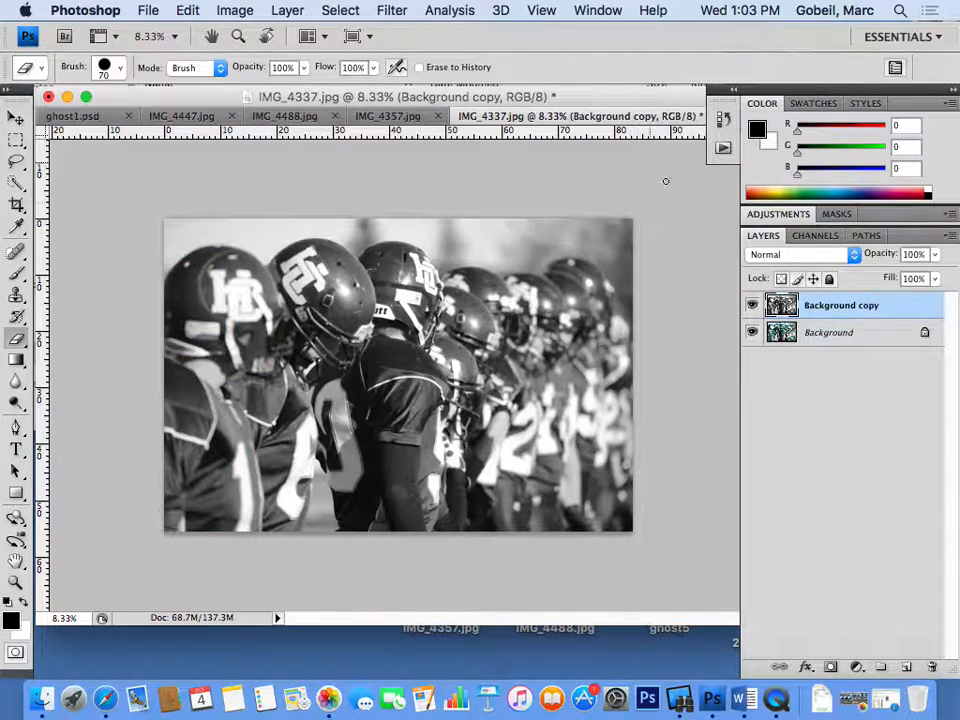
Toggle the Background copy layer's visibility to compare the black-and-white version with the colour layer below
{"action": "left_click", "coordinate": [751, 307]}
{"action": "left_click", "coordinate": [751, 307]}
{"action": "left_click", "coordinate": [751, 307]}
{"action": "left_click", "coordinate": [751, 307]}
Rename the Background copy layer to B & W and add a layer mask to it
{"action": "double_click", "coordinate": [842, 306]}
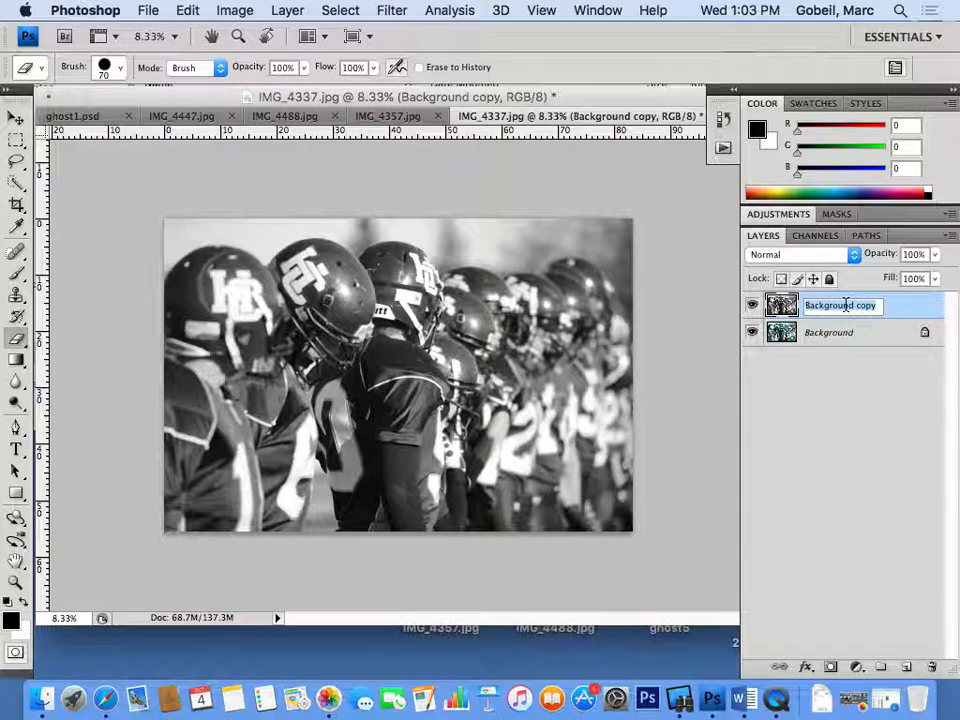
{"action": "type", "text": "B"}
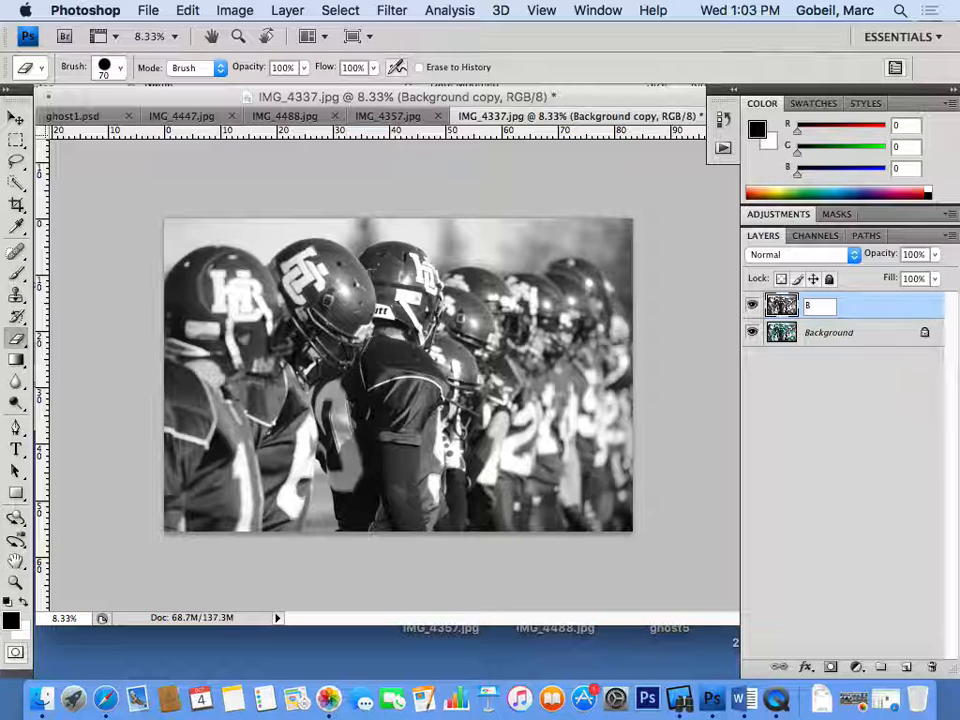
{"action": "type", "text": "l& W"}
{"action": "key", "text": "Return"}
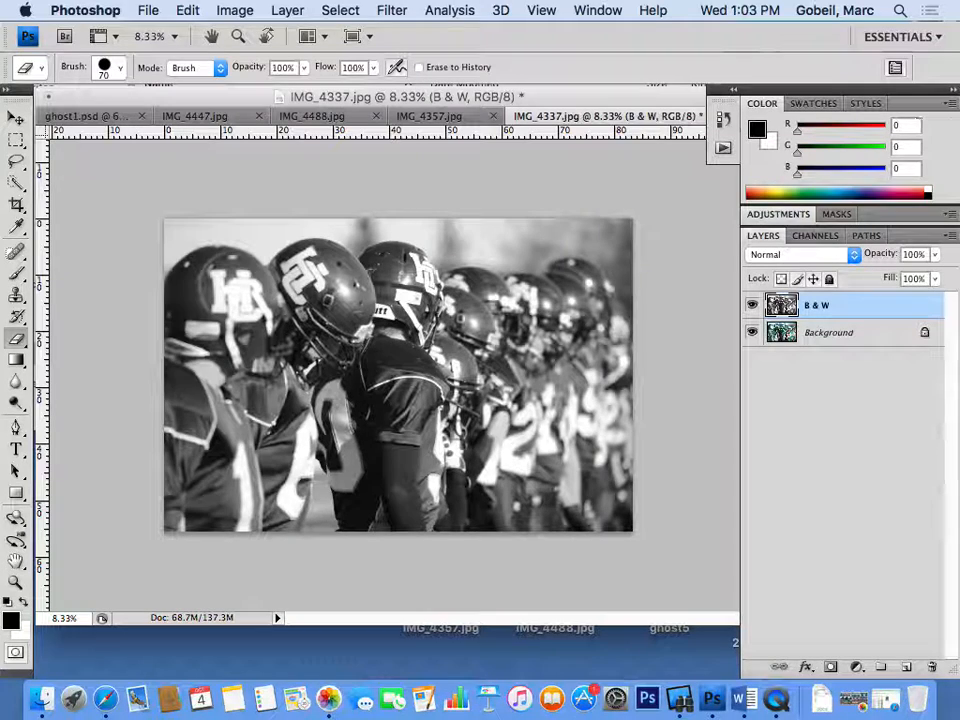
{"action": "left_click", "coordinate": [830, 668]}
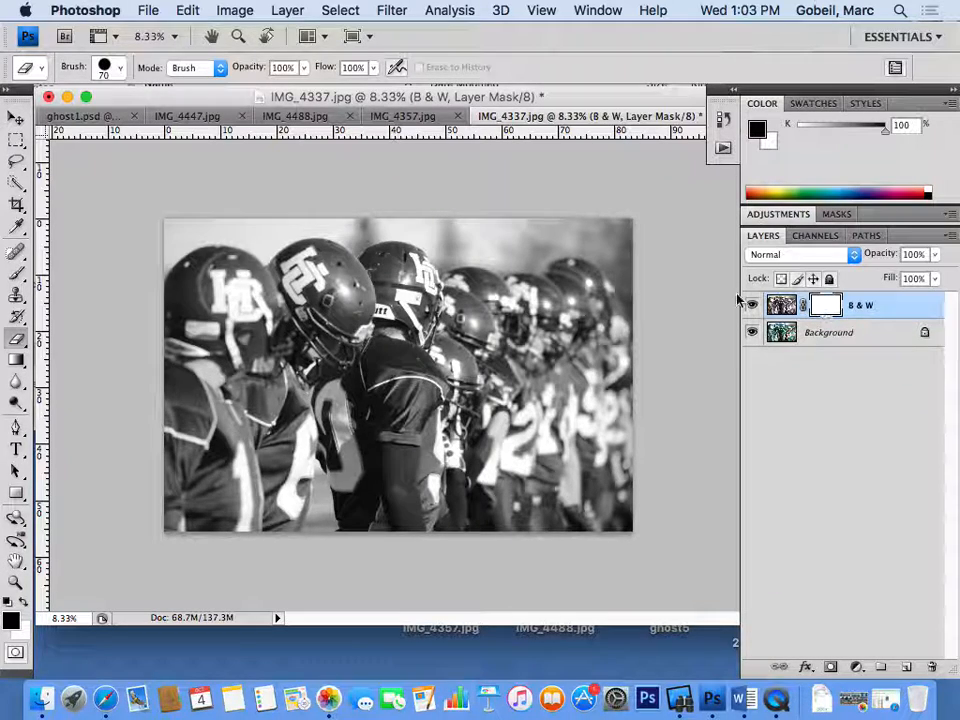
Activate the Brush tool and make black the foreground colour with white as the background colour
{"action": "left_click", "coordinate": [16, 276]}
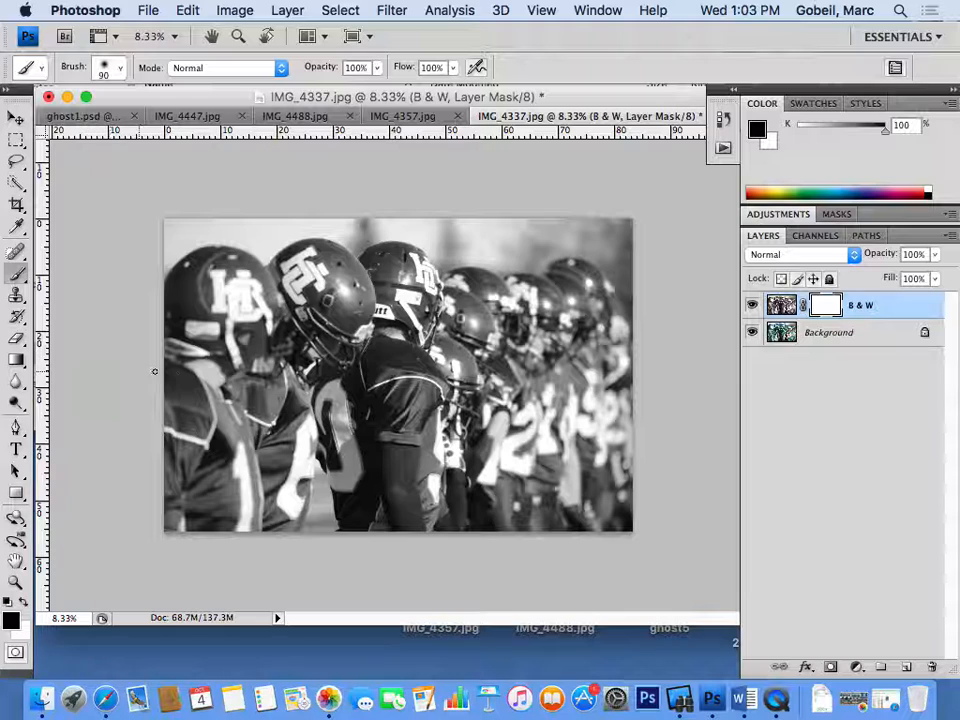
{"action": "left_click", "coordinate": [12, 619]}
{"action": "left_click", "coordinate": [439, 285]}
{"action": "left_click", "coordinate": [668, 180]}
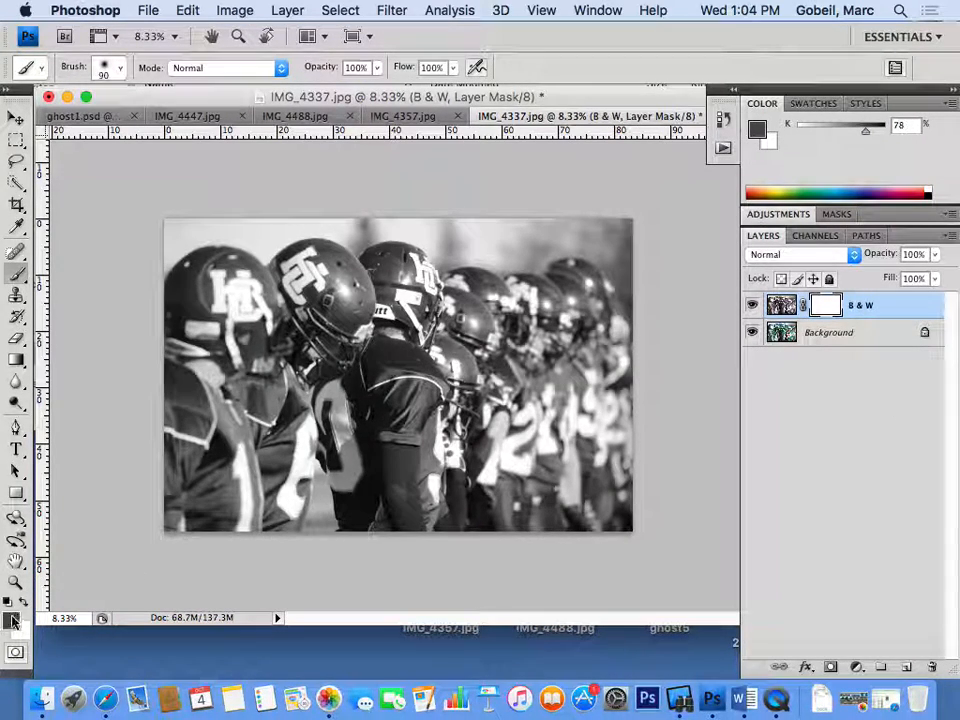
{"action": "key", "text": "x"}
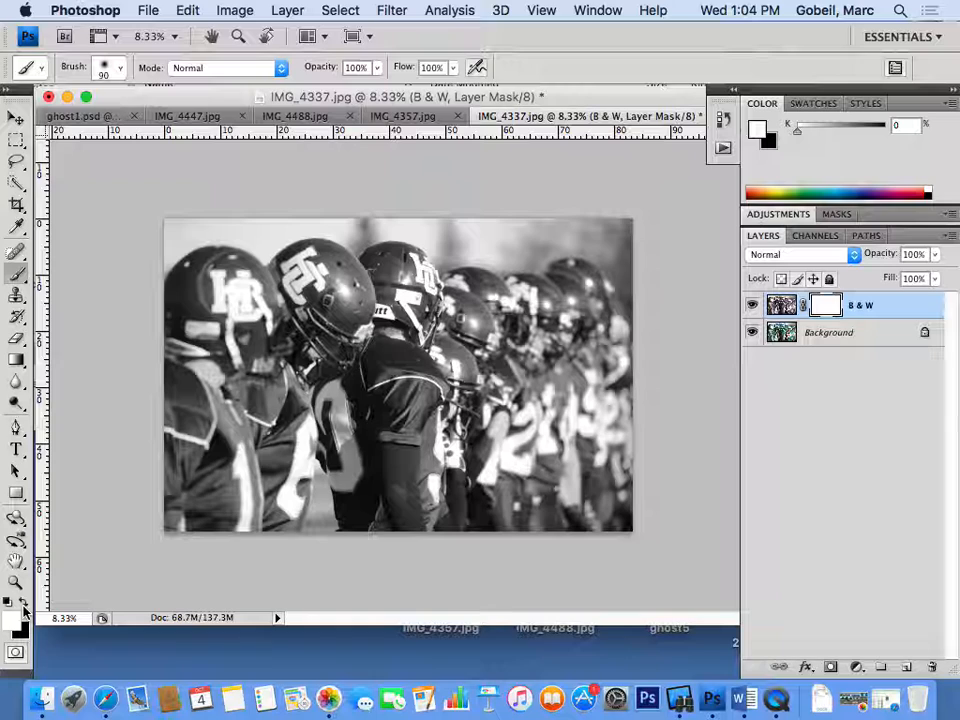
{"action": "left_click", "coordinate": [26, 607]}
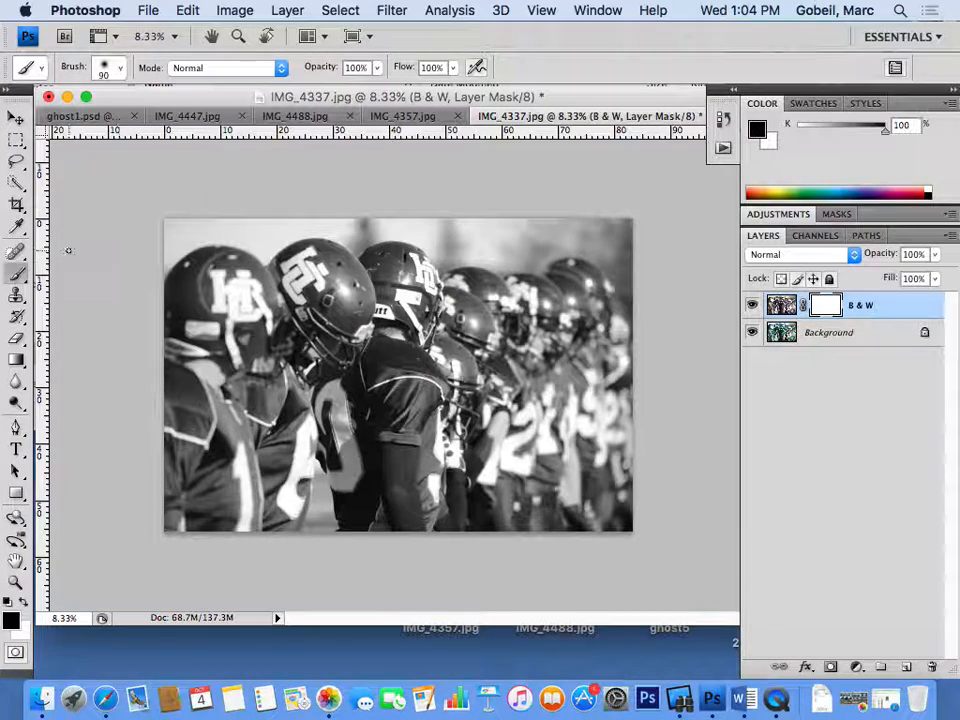
Enlarge the brush to 500 and paint black on the B & W mask over the nearest players' helmets and jerseys to reveal their colour
{"action": "key", "text": "bracketright"}
{"action": "key", "text": "bracketright"}
{"action": "key", "text": "bracketright"}
{"action": "key", "text": "bracketright"}
{"action": "key", "text": "bracketright"}
{"action": "left_click_drag", "start_coordinate": [227, 271], "coordinate": [185, 262]}
{"action": "key", "text": "bracketright"}
{"action": "key", "text": "bracketright"}
{"action": "key", "text": "bracketright"}
{"action": "key", "text": "bracketright"}
{"action": "mouse_move", "coordinate": [247, 351]}
{"action": "left_mouse_down"}
{"action": "mouse_move", "coordinate": [199, 449]}
{"action": "mouse_move", "coordinate": [250, 366]}
{"action": "mouse_move", "coordinate": [265, 383]}
{"action": "mouse_move", "coordinate": [173, 336]}
{"action": "mouse_move", "coordinate": [186, 425]}
{"action": "mouse_move", "coordinate": [220, 501]}
{"action": "mouse_move", "coordinate": [299, 421]}
{"action": "mouse_move", "coordinate": [217, 519]}
{"action": "mouse_move", "coordinate": [235, 474]}
{"action": "mouse_move", "coordinate": [297, 455]}
{"action": "mouse_move", "coordinate": [272, 528]}
{"action": "mouse_move", "coordinate": [345, 425]}
{"action": "left_mouse_up"}
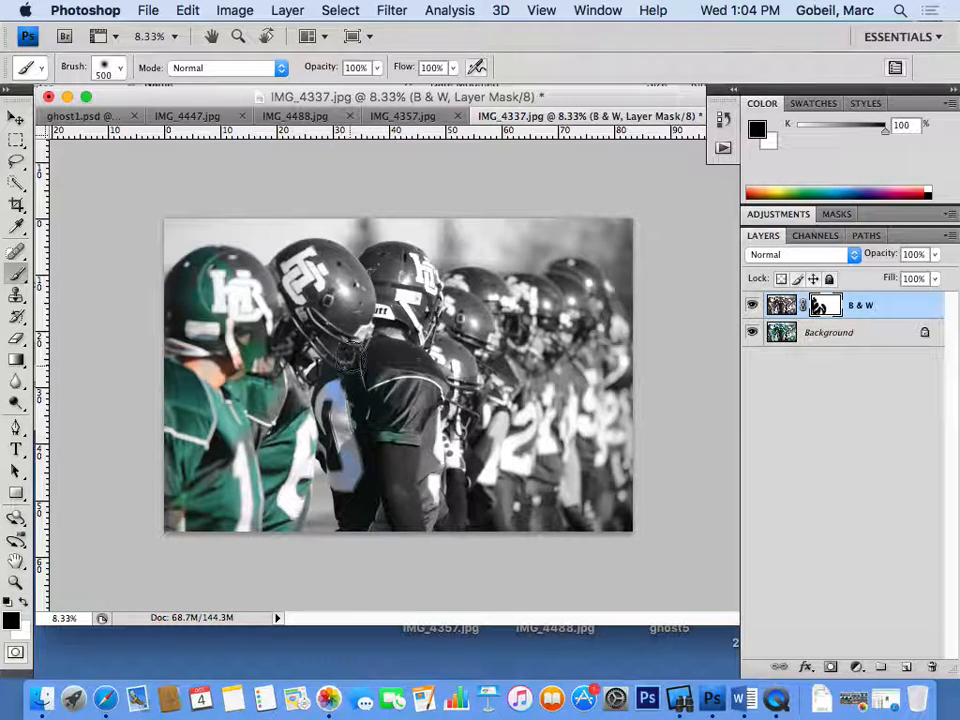
Paint black on the mask over the remaining players down the line, enlarging the brush to 800, and fill in missed helmet and jersey areas
{"action": "mouse_move", "coordinate": [290, 275]}
{"action": "left_mouse_down"}
{"action": "mouse_move", "coordinate": [328, 299]}
{"action": "mouse_move", "coordinate": [417, 280]}
{"action": "mouse_move", "coordinate": [442, 327]}
{"action": "mouse_move", "coordinate": [497, 309]}
{"action": "mouse_move", "coordinate": [577, 312]}
{"action": "mouse_move", "coordinate": [443, 387]}
{"action": "mouse_move", "coordinate": [490, 370]}
{"action": "mouse_move", "coordinate": [525, 382]}
{"action": "mouse_move", "coordinate": [537, 495]}
{"action": "mouse_move", "coordinate": [642, 515]}
{"action": "mouse_move", "coordinate": [551, 520]}
{"action": "mouse_move", "coordinate": [521, 511]}
{"action": "mouse_move", "coordinate": [498, 527]}
{"action": "mouse_move", "coordinate": [413, 515]}
{"action": "mouse_move", "coordinate": [364, 470]}
{"action": "mouse_move", "coordinate": [361, 537]}
{"action": "mouse_move", "coordinate": [390, 460]}
{"action": "mouse_move", "coordinate": [432, 495]}
{"action": "left_mouse_up"}
{"action": "key", "text": "bracketright"}
{"action": "key", "text": "bracketright"}
{"action": "key", "text": "bracketright"}
{"action": "mouse_move", "coordinate": [505, 465]}
{"action": "left_mouse_down"}
{"action": "mouse_move", "coordinate": [628, 438]}
{"action": "mouse_move", "coordinate": [618, 458]}
{"action": "mouse_move", "coordinate": [483, 478]}
{"action": "left_mouse_up"}
{"action": "mouse_move", "coordinate": [462, 365]}
{"action": "left_mouse_down"}
{"action": "mouse_move", "coordinate": [493, 297]}
{"action": "mouse_move", "coordinate": [468, 292]}
{"action": "mouse_move", "coordinate": [511, 311]}
{"action": "mouse_move", "coordinate": [521, 295]}
{"action": "mouse_move", "coordinate": [582, 303]}
{"action": "mouse_move", "coordinate": [566, 281]}
{"action": "mouse_move", "coordinate": [581, 289]}
{"action": "mouse_move", "coordinate": [591, 373]}
{"action": "mouse_move", "coordinate": [617, 334]}
{"action": "left_mouse_up"}
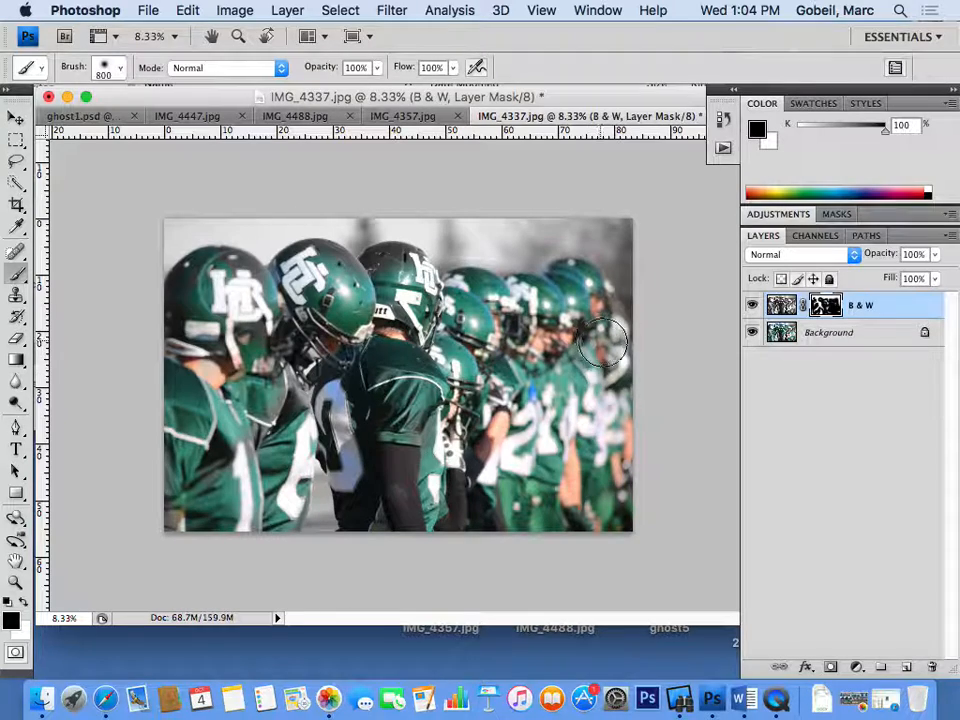
{"action": "mouse_move", "coordinate": [404, 270]}
{"action": "left_mouse_down"}
{"action": "mouse_move", "coordinate": [303, 297]}
{"action": "mouse_move", "coordinate": [329, 285]}
{"action": "mouse_move", "coordinate": [329, 265]}
{"action": "mouse_move", "coordinate": [316, 262]}
{"action": "mouse_move", "coordinate": [258, 300]}
{"action": "left_mouse_up"}
{"action": "left_click_drag", "start_coordinate": [210, 275], "coordinate": [222, 443]}
{"action": "mouse_move", "coordinate": [537, 407]}
{"action": "left_mouse_down"}
{"action": "mouse_move", "coordinate": [590, 450]}
{"action": "mouse_move", "coordinate": [664, 553]}
{"action": "left_mouse_up"}
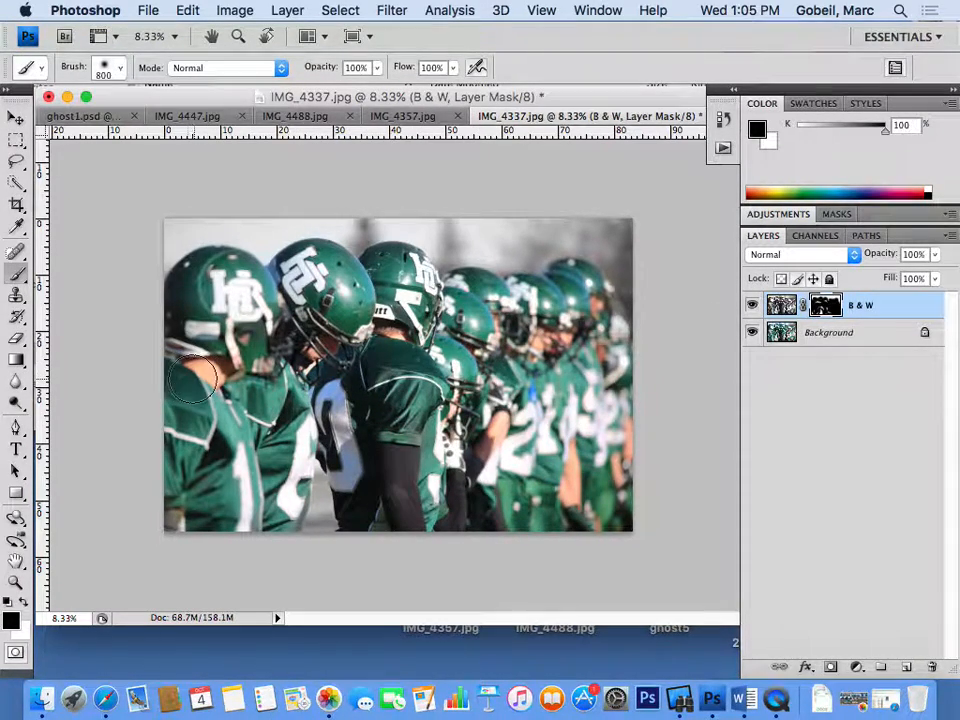
Paint white on the mask with a brush of 150 to 200 over the players' necks, faces and arms to restore black and white there
{"action": "left_click", "coordinate": [22, 607]}
{"action": "key", "text": "bracketleft"}
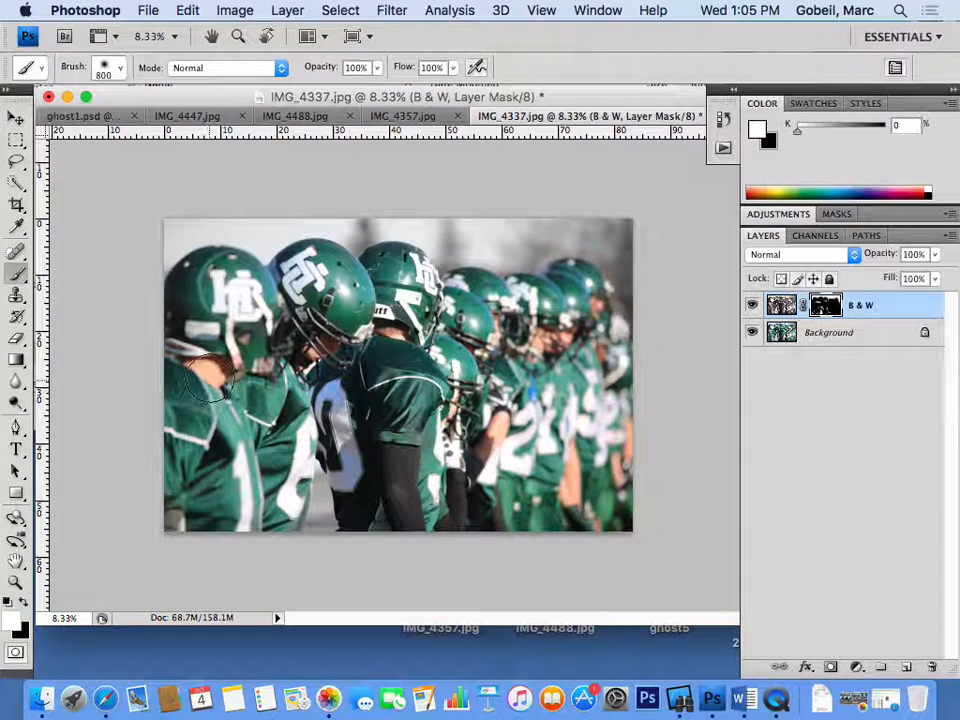
{"action": "key", "text": "bracketleft"}
{"action": "key", "text": "bracketleft"}
{"action": "key", "text": "bracketleft"}
{"action": "key", "text": "bracketleft"}
{"action": "key", "text": "bracketleft"}
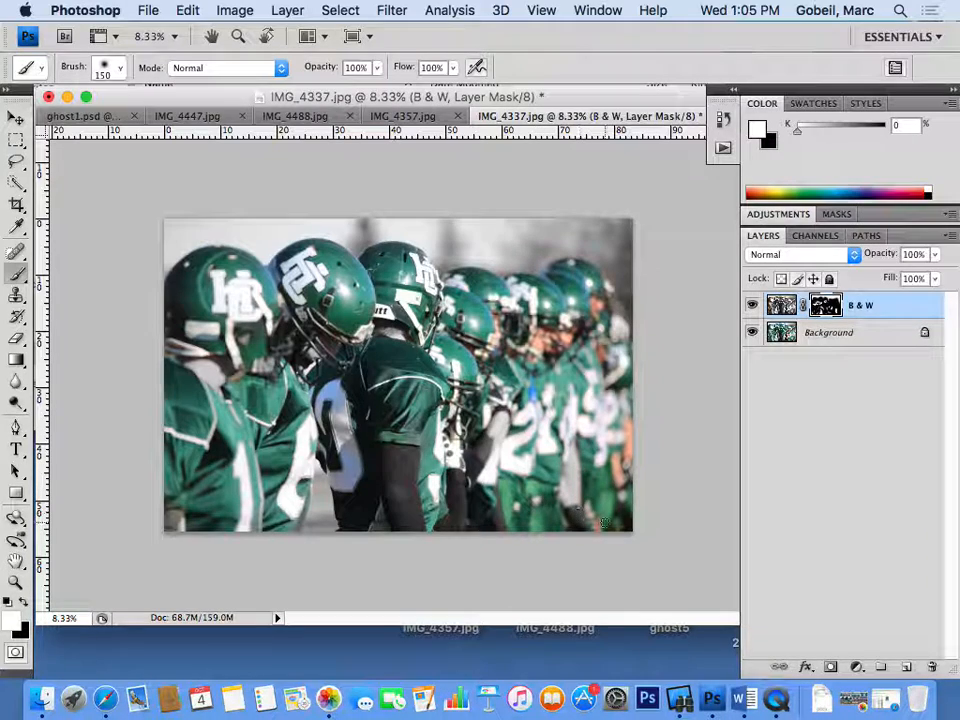
{"action": "key", "text": "bracketright"}
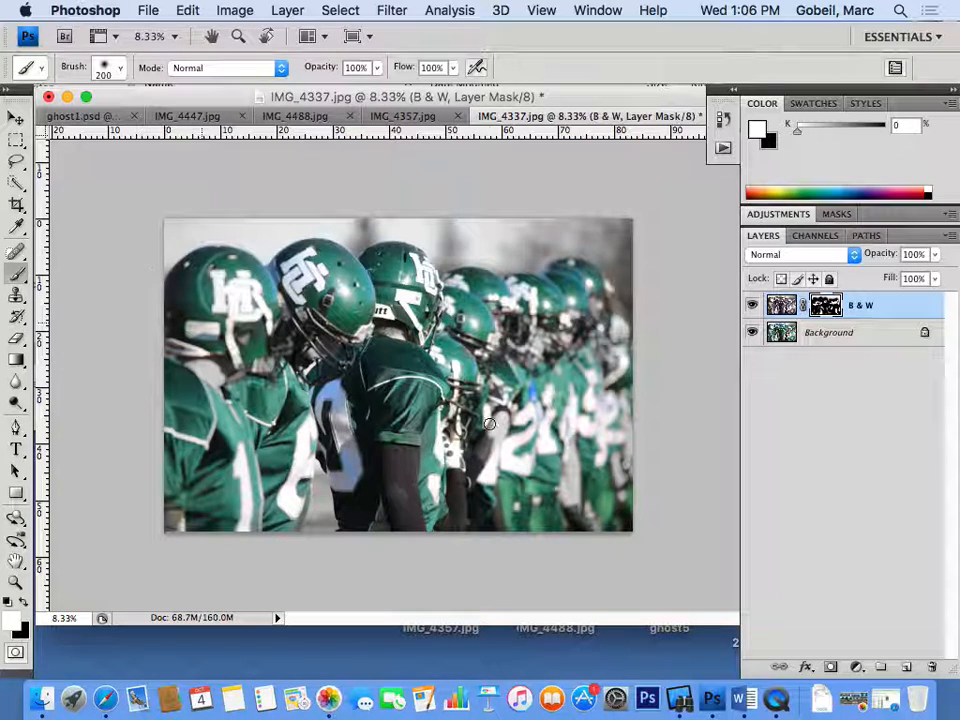
Hide and show the Background and B & W layers in turn to inspect the masked areas and compare with the original
{"action": "left_click", "coordinate": [753, 333]}
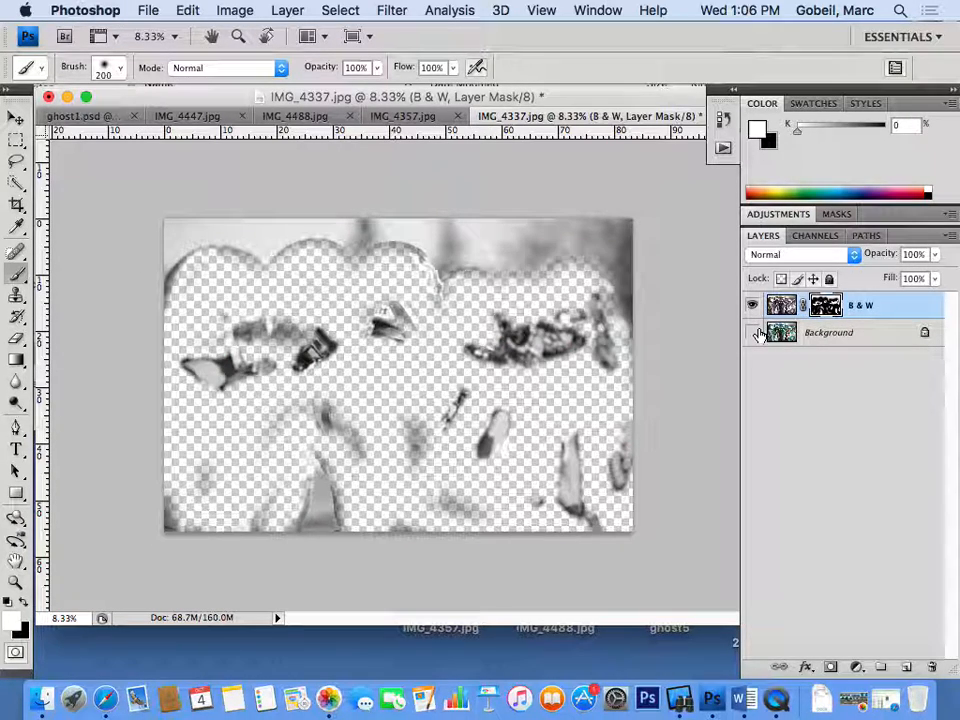
{"action": "left_click", "coordinate": [753, 333]}
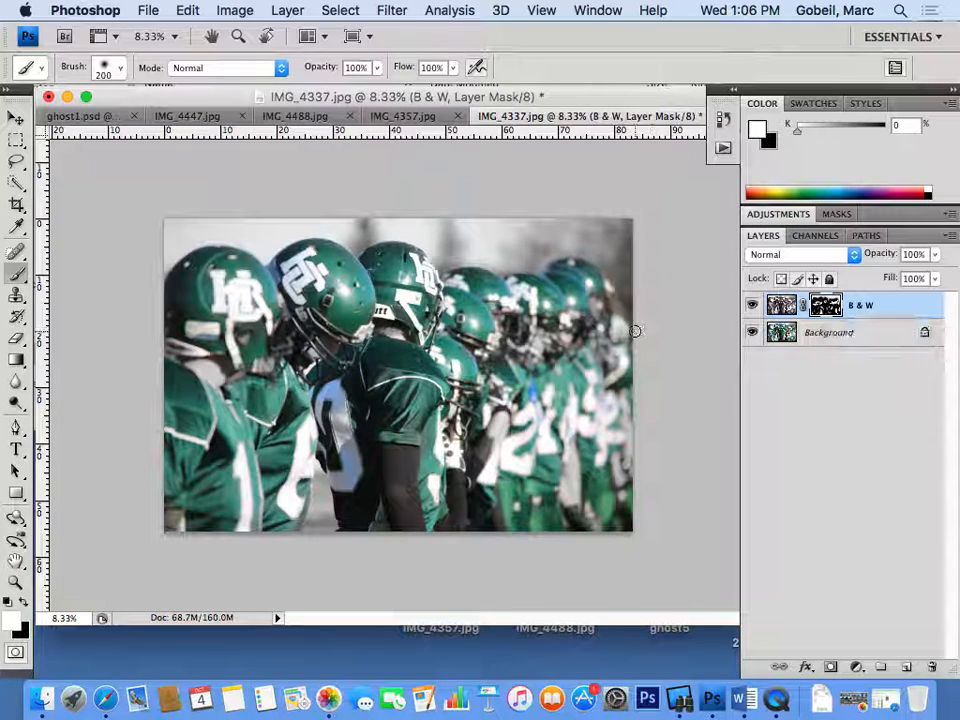
{"action": "left_click", "coordinate": [753, 306]}
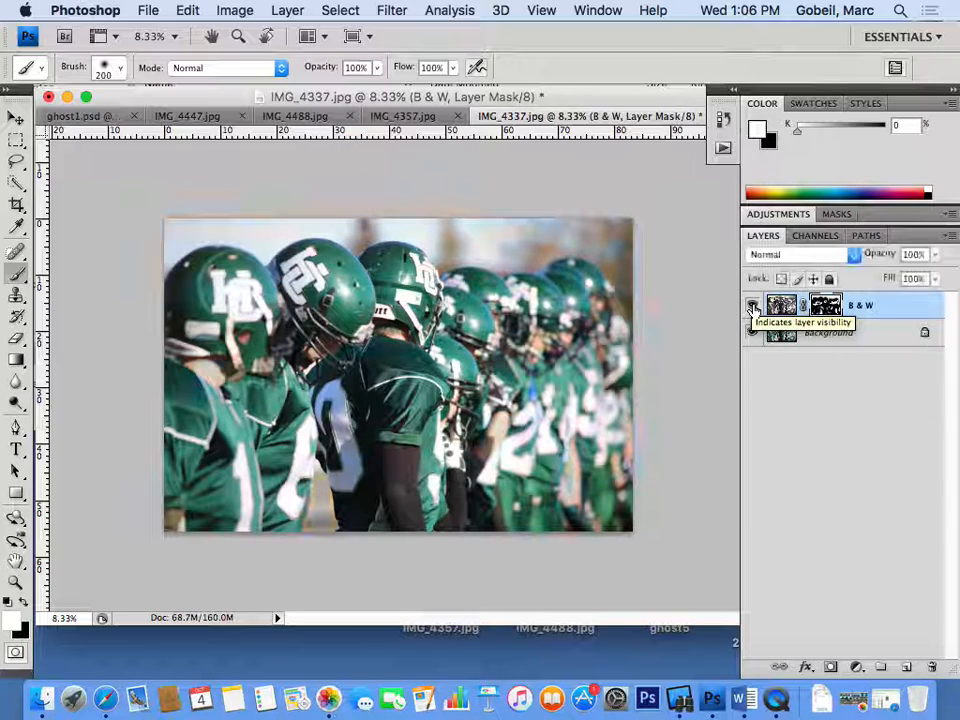
{"action": "left_click", "coordinate": [752, 306]}
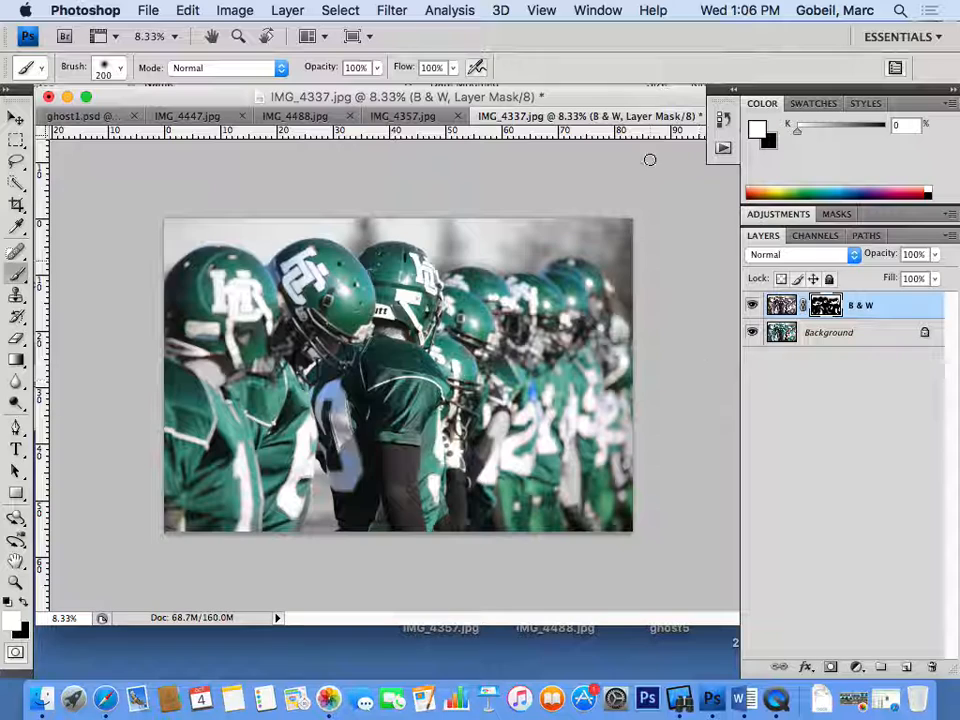
{"action": "left_click", "coordinate": [26, 12]}
{"action": "left_click", "coordinate": [26, 13]}
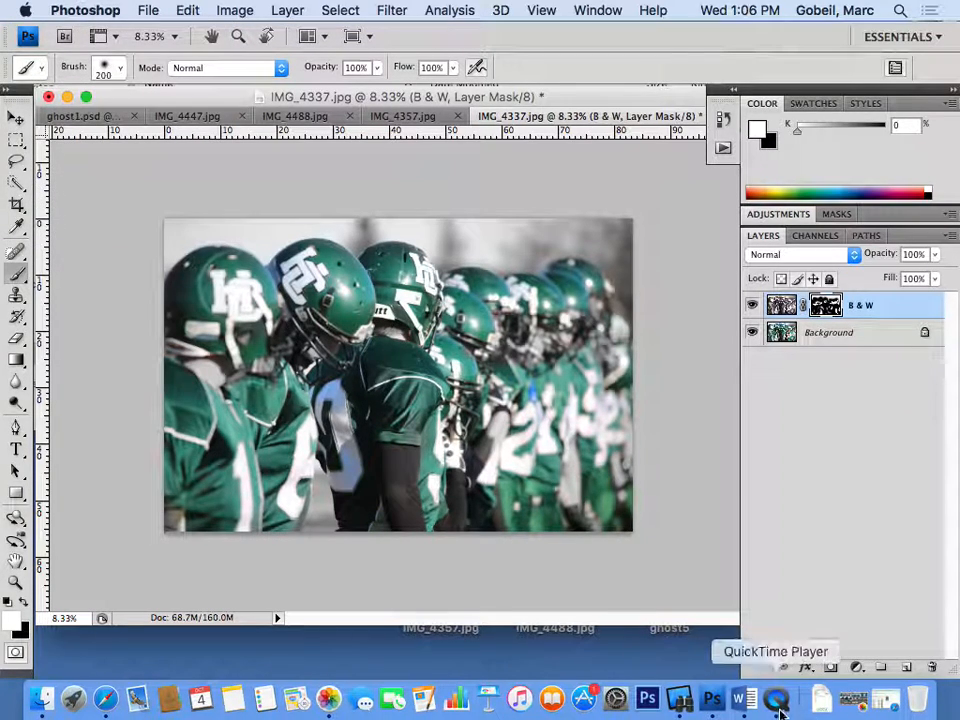